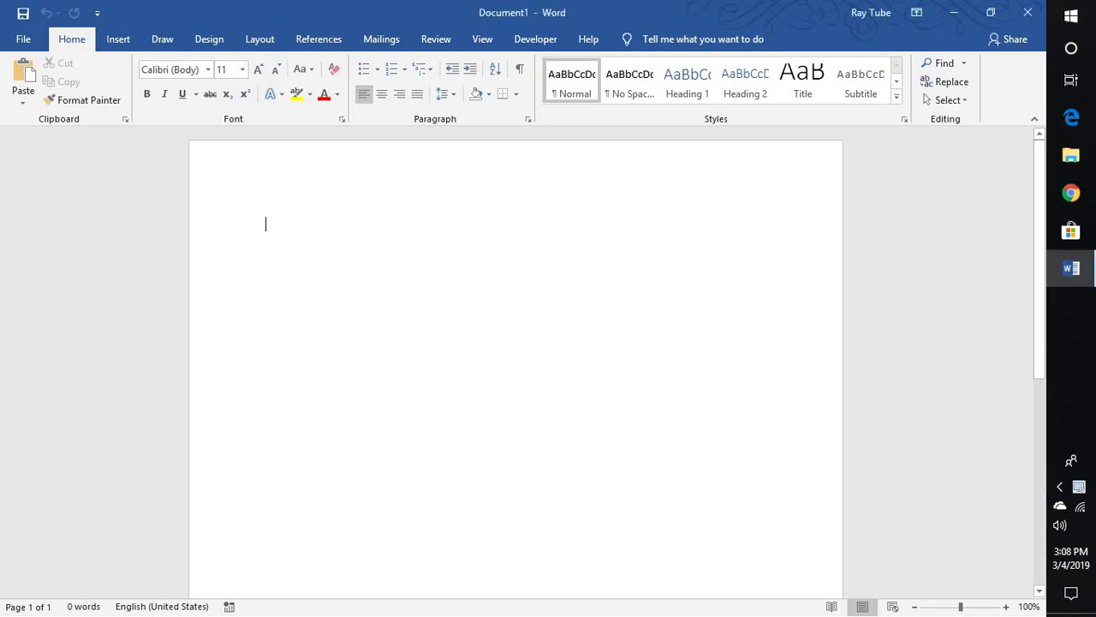
Enter =rand(10) on the blank page to fill it with 478 words of sample text
{"action": "type", "text": "=rand"}
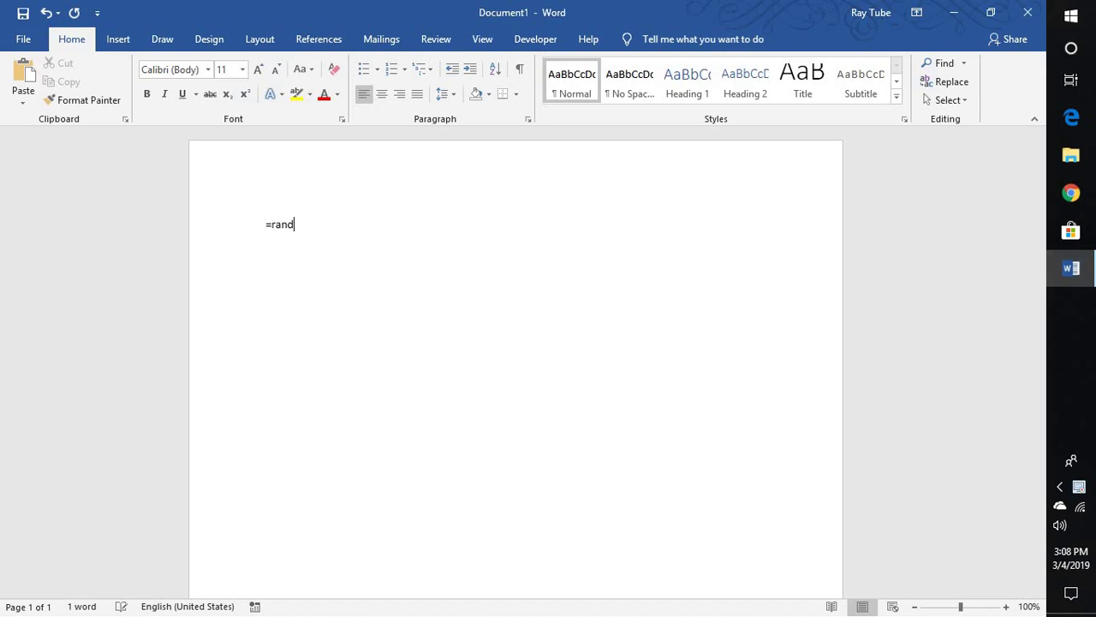
{"action": "type", "text": "()"}
{"action": "key", "text": "BackSpace"}
{"action": "key", "text": "BackSpace"}
{"action": "type", "text": "(10)4"}
{"action": "key", "text": "BackSpace"}
{"action": "key", "text": "Return"}
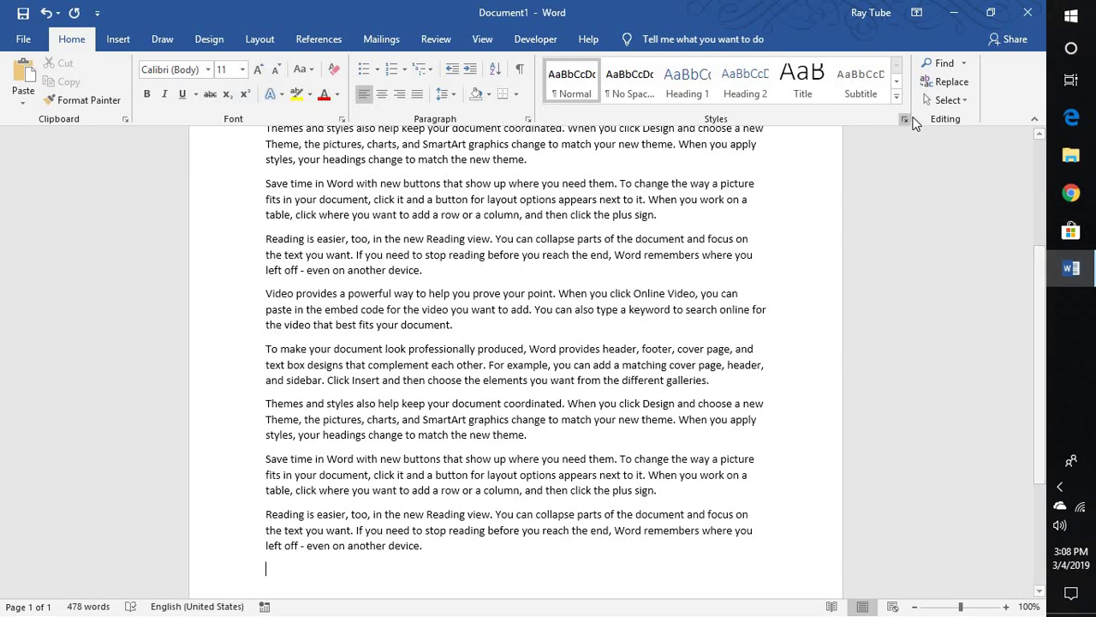
Close Word and discard the sample-text document without saving
{"action": "left_click", "coordinate": [1028, 11]}
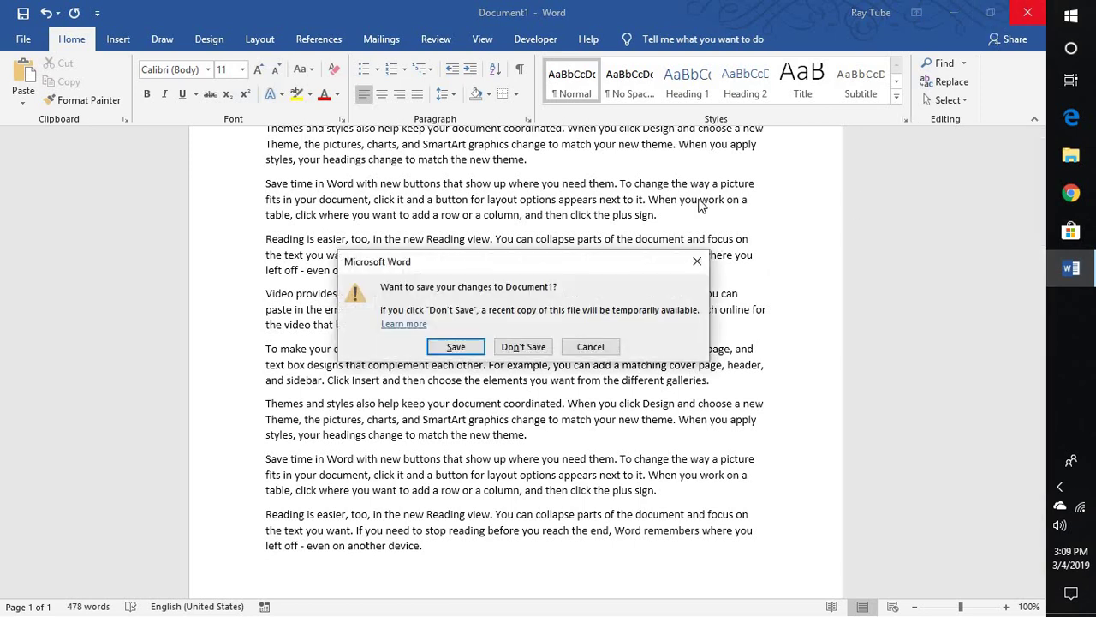
{"action": "left_click", "coordinate": [529, 350]}
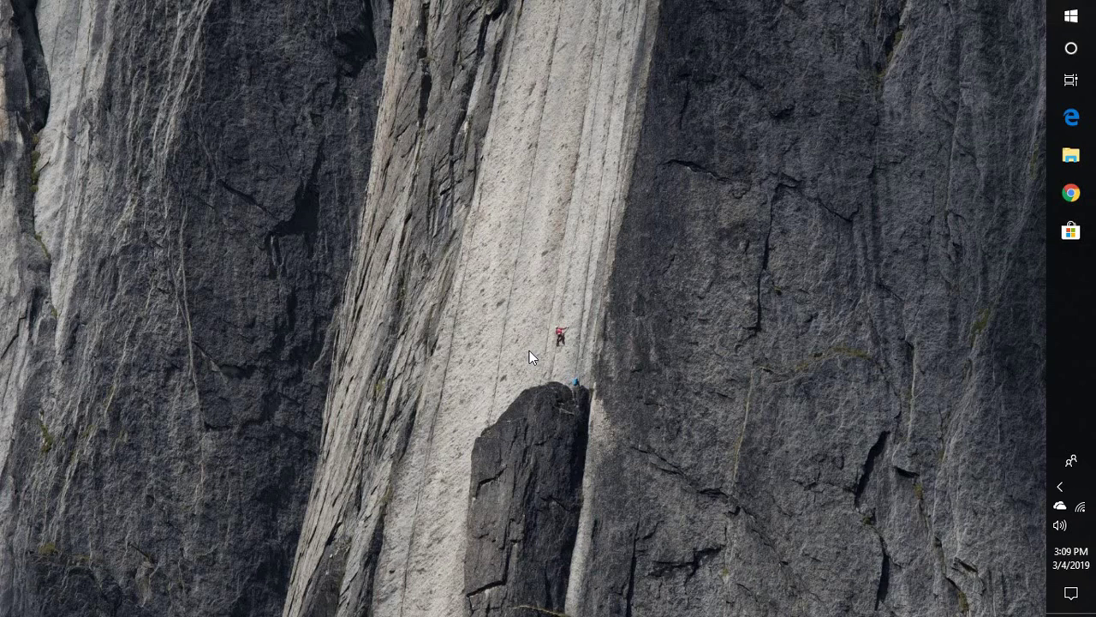
Relaunch Word with winword into a maximized blank document and browse Recover Unsaved Documents
{"action": "key", "text": "super+r"}
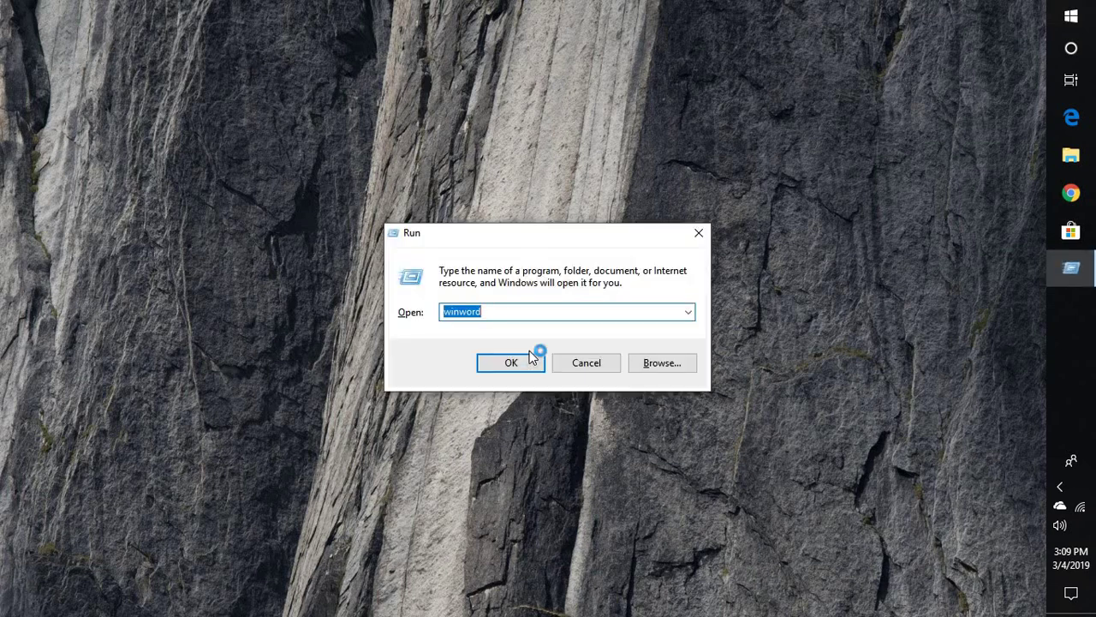
{"action": "left_click", "coordinate": [529, 351]}
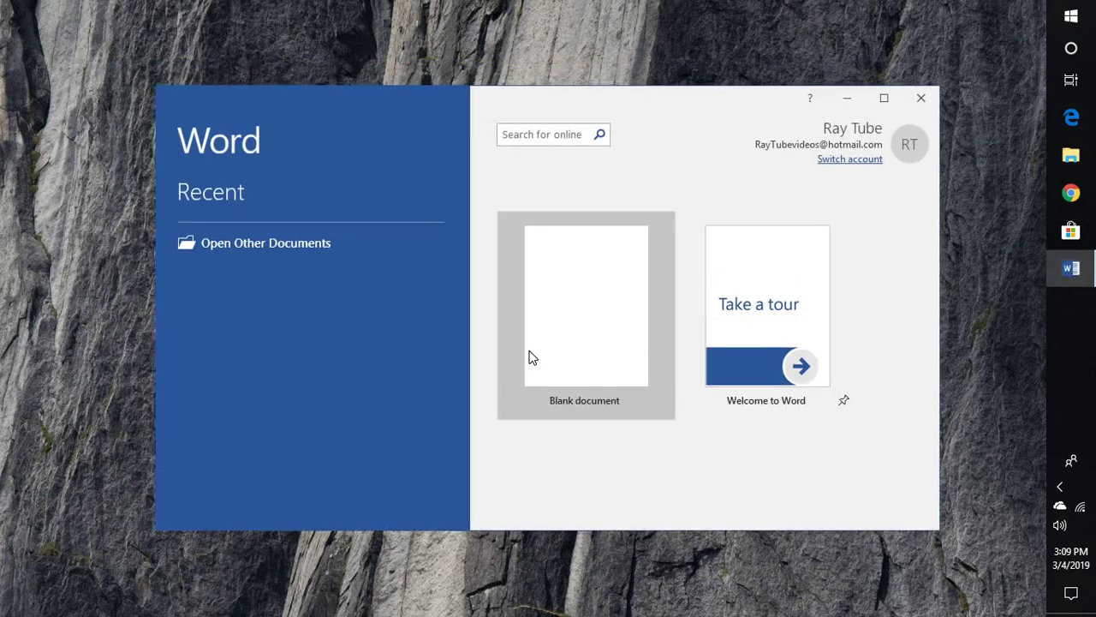
{"action": "left_click", "coordinate": [609, 304]}
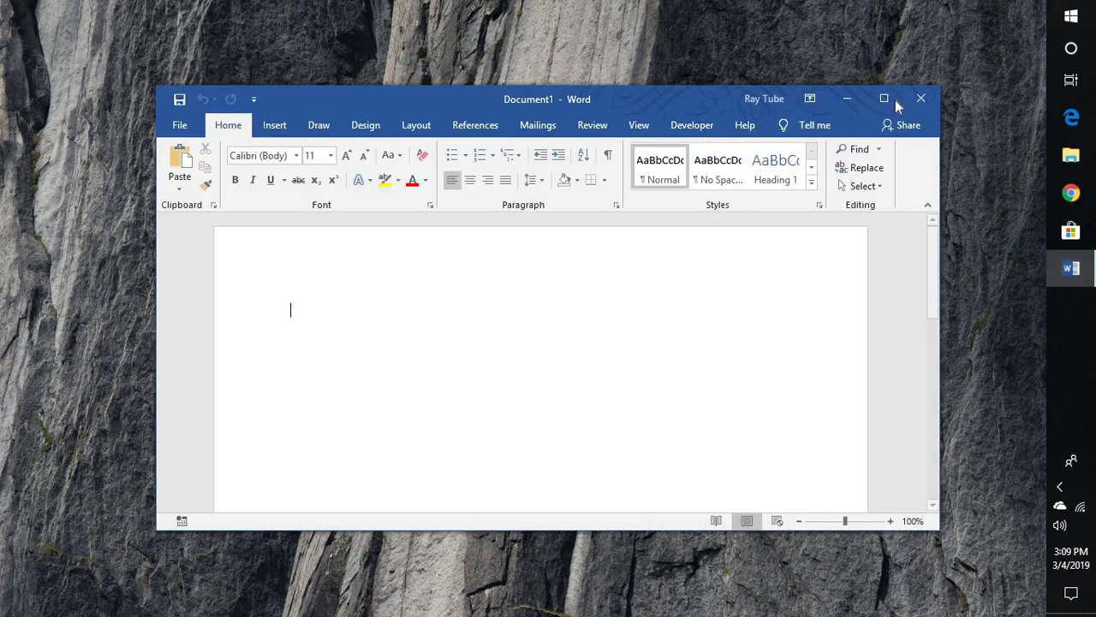
{"action": "left_click", "coordinate": [891, 99]}
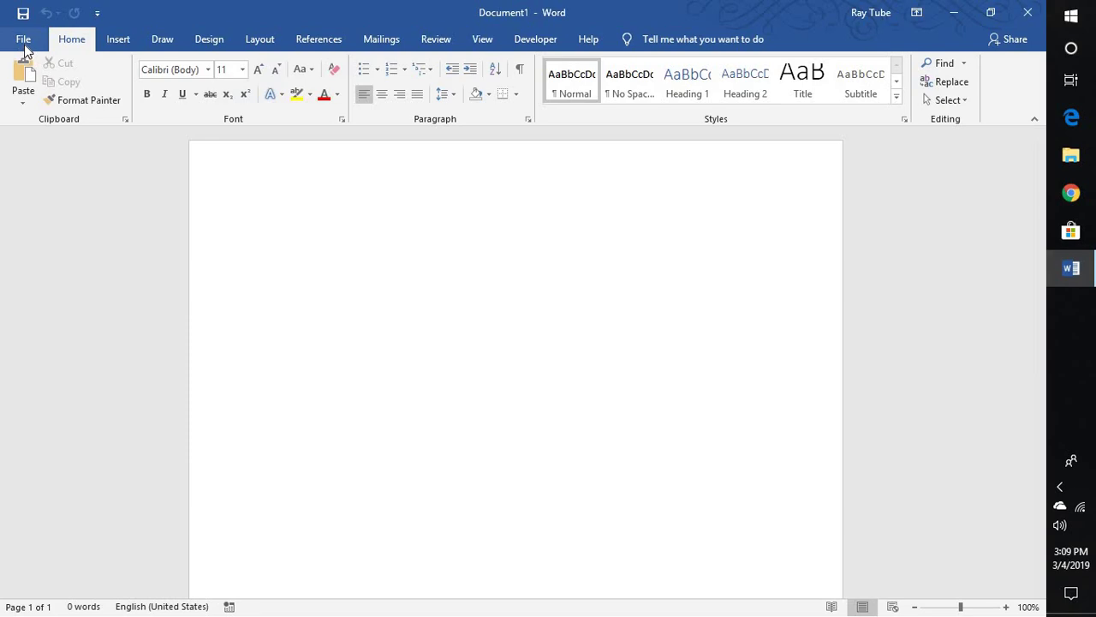
{"action": "left_click", "coordinate": [25, 46]}
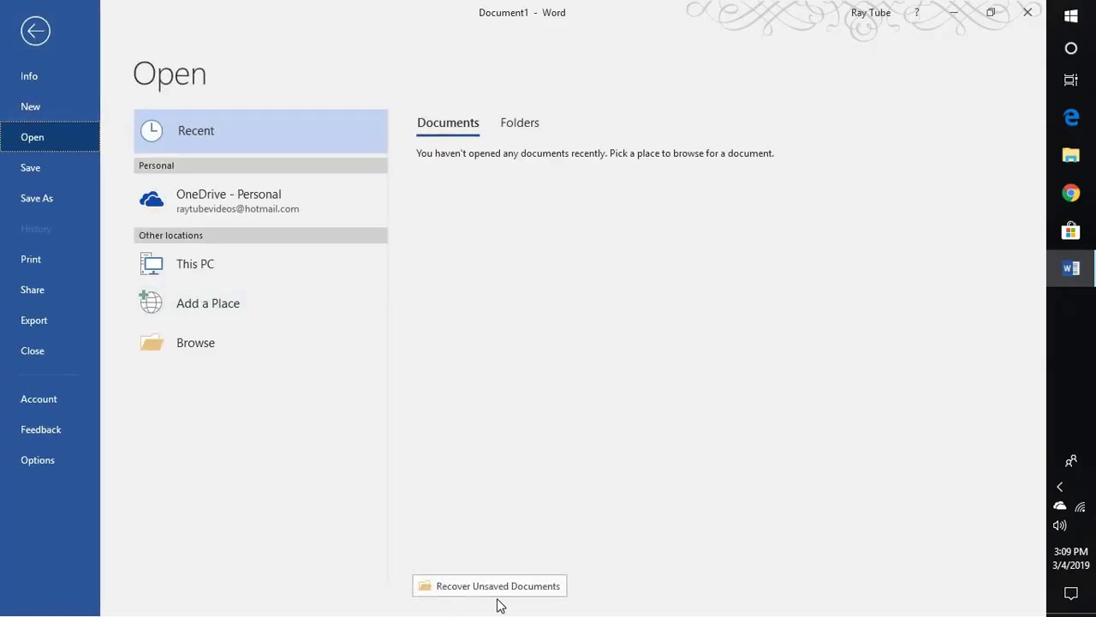
{"action": "key", "text": "Escape"}
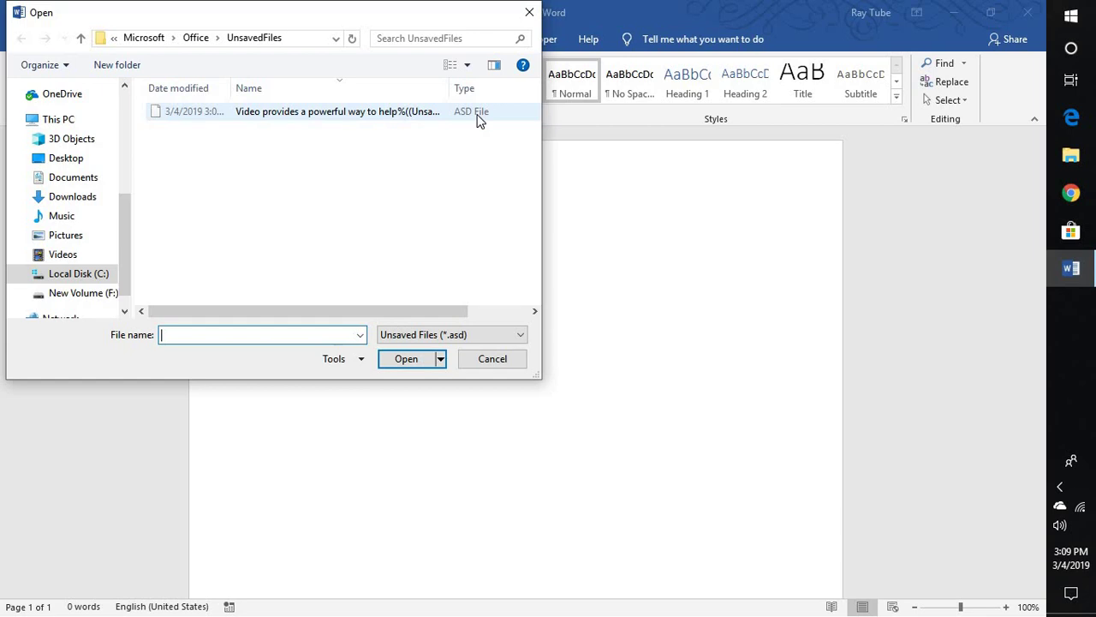
Open the recovered .asd file maximized, then open and cancel the Save As dialog
{"action": "double_click", "coordinate": [374, 120]}
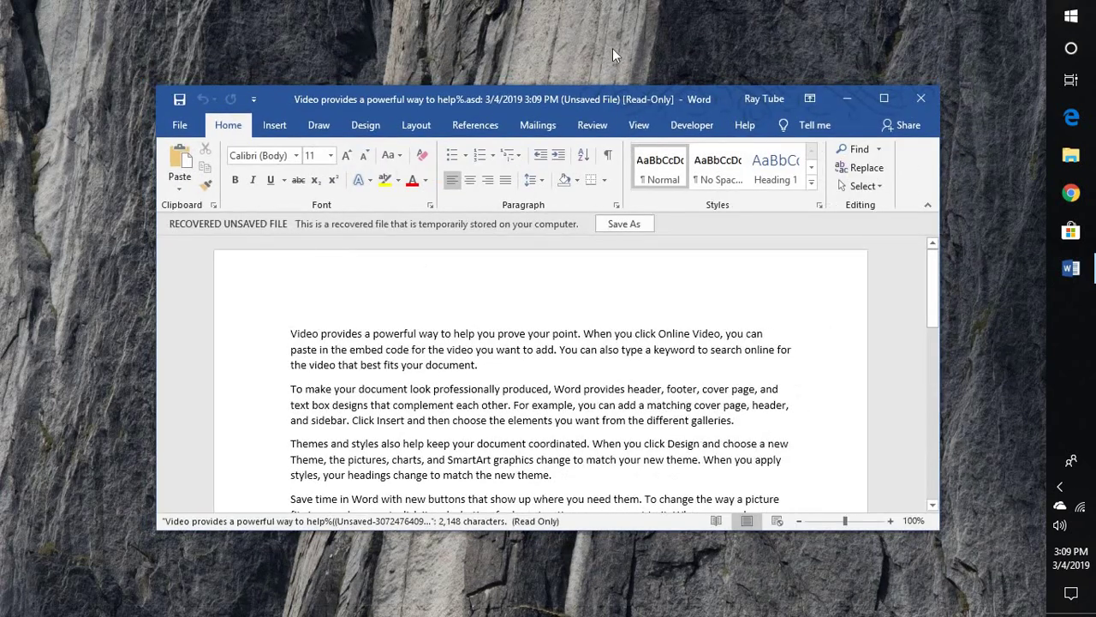
{"action": "double_click", "coordinate": [613, 97]}
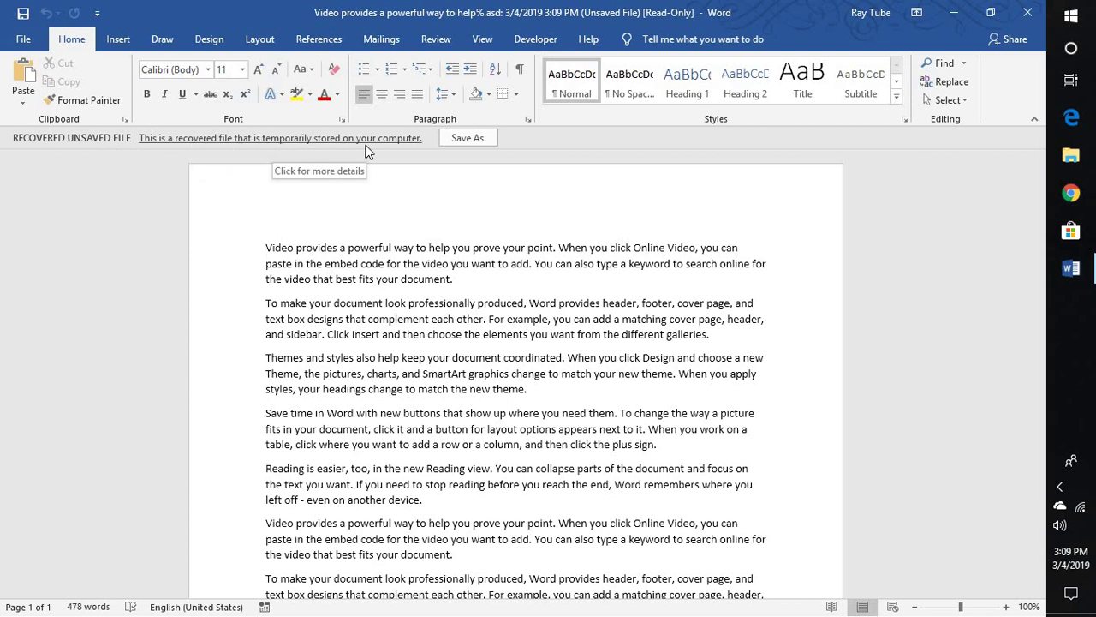
{"action": "left_click", "coordinate": [477, 138]}
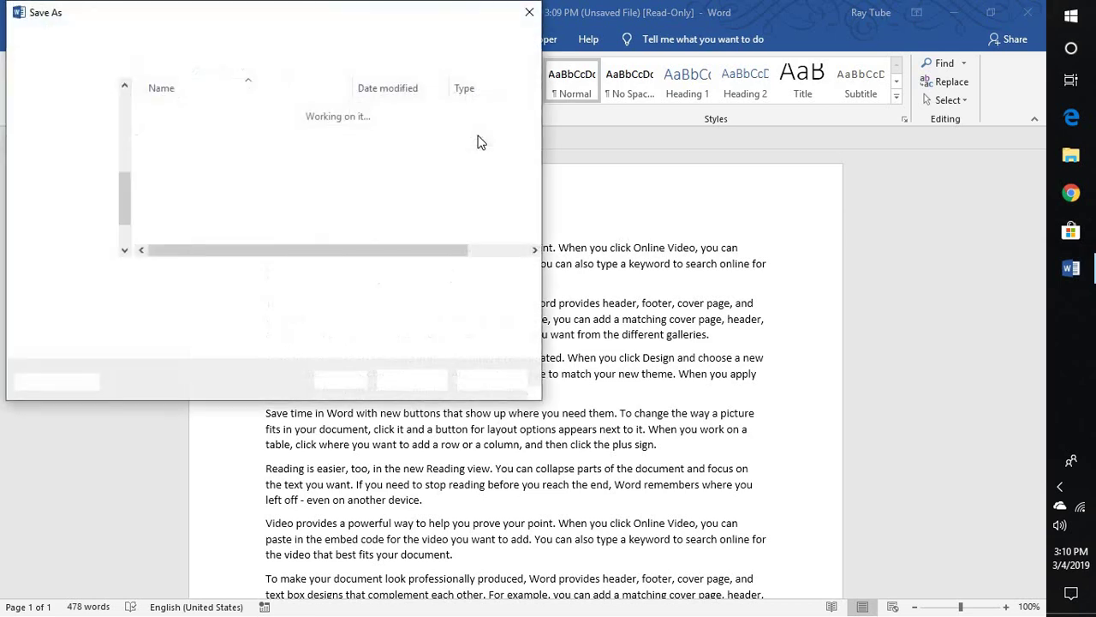
{"action": "left_click", "coordinate": [529, 12]}
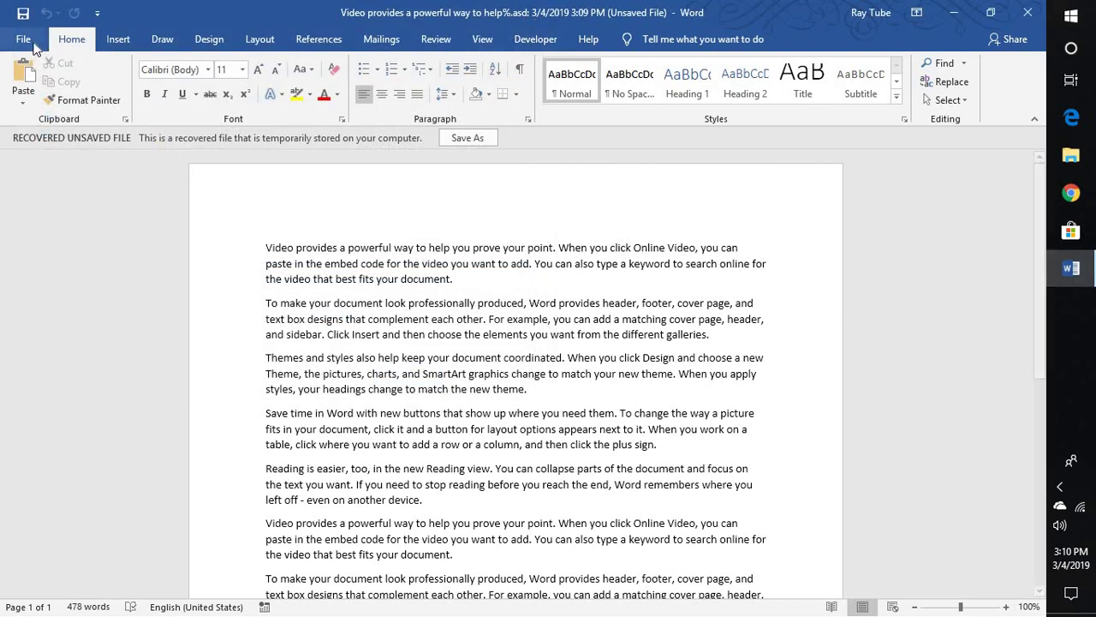
From the File Info page, open the recovered file's UnsavedFiles location in File Explorer
{"action": "left_click", "coordinate": [33, 44]}
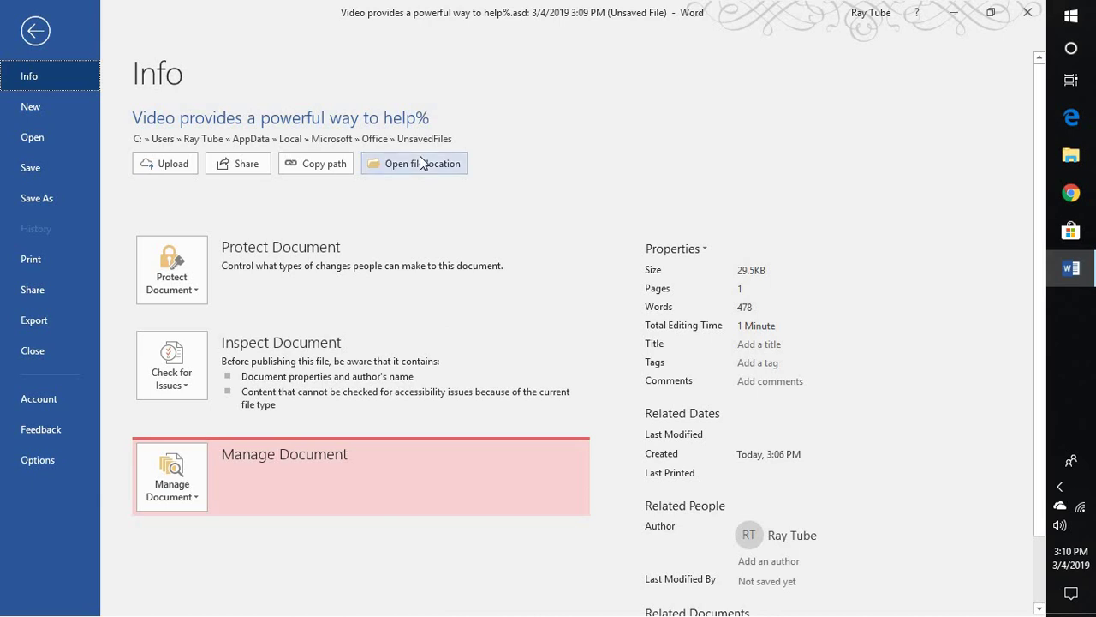
{"action": "left_click", "coordinate": [442, 167]}
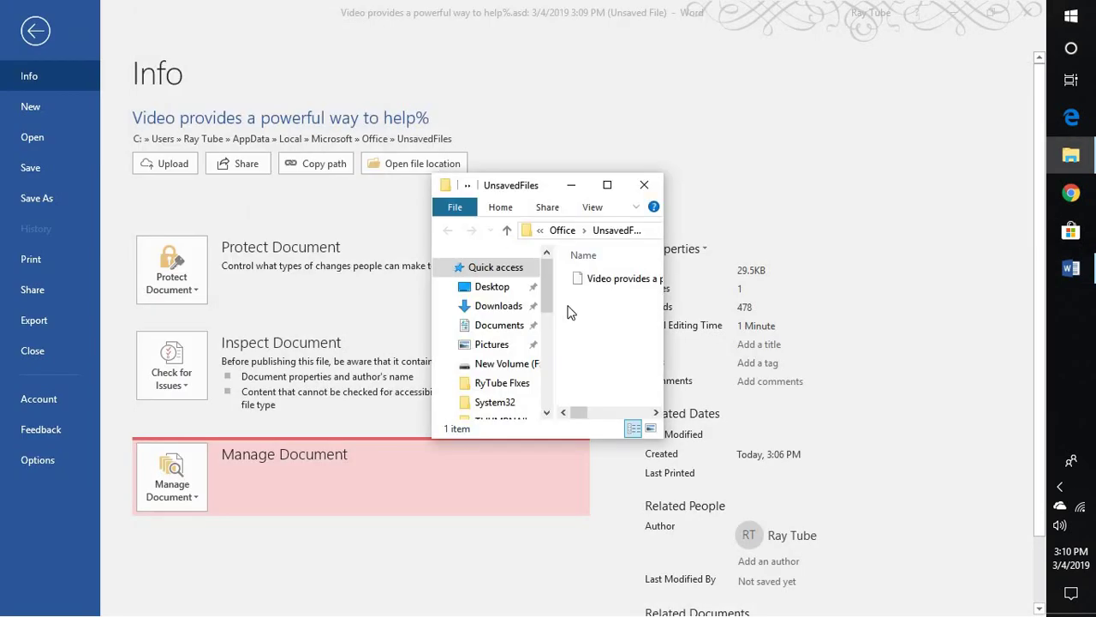
Maximize the UnsavedFiles Explorer window to view the .asd file, then dismiss it
{"action": "left_click", "coordinate": [608, 184]}
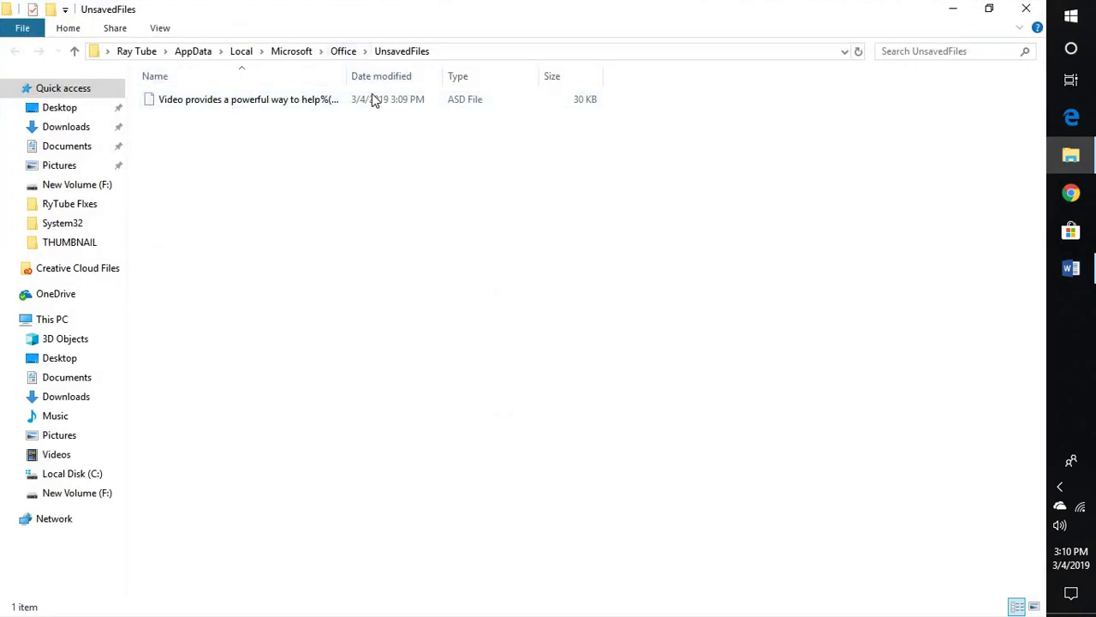
{"action": "key", "text": "alt+Tab"}
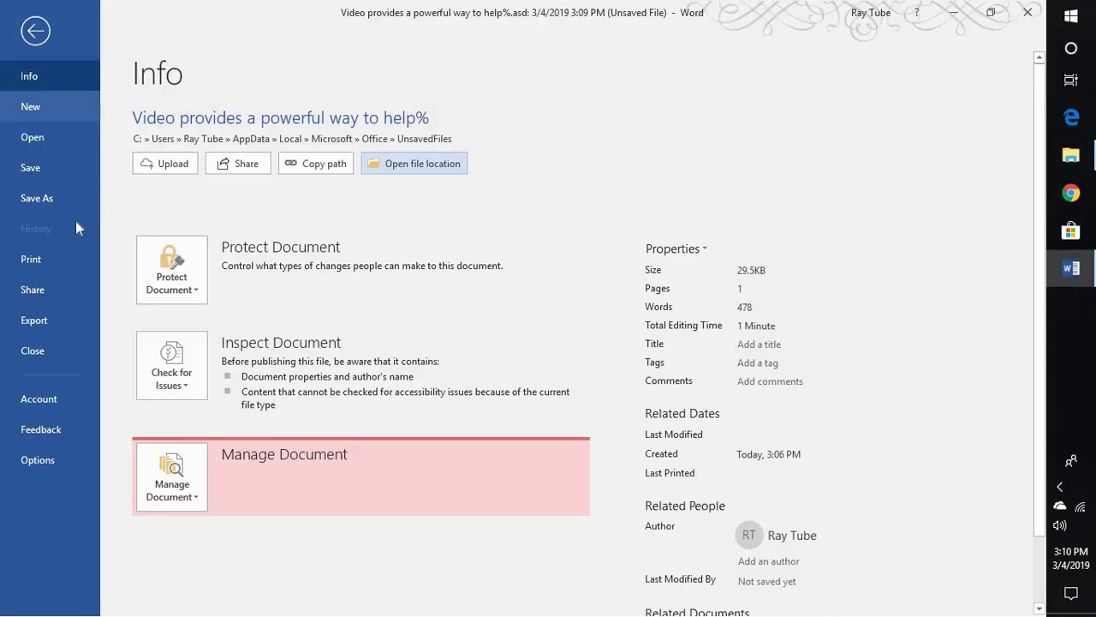
{"action": "left_click", "coordinate": [197, 505]}
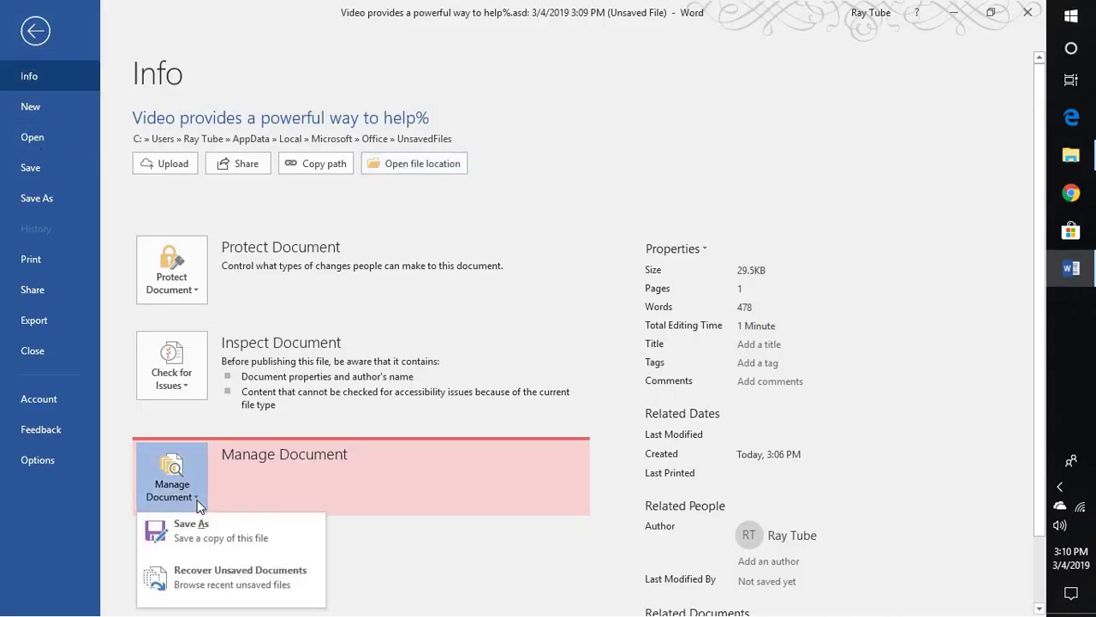
{"action": "left_click", "coordinate": [227, 584]}
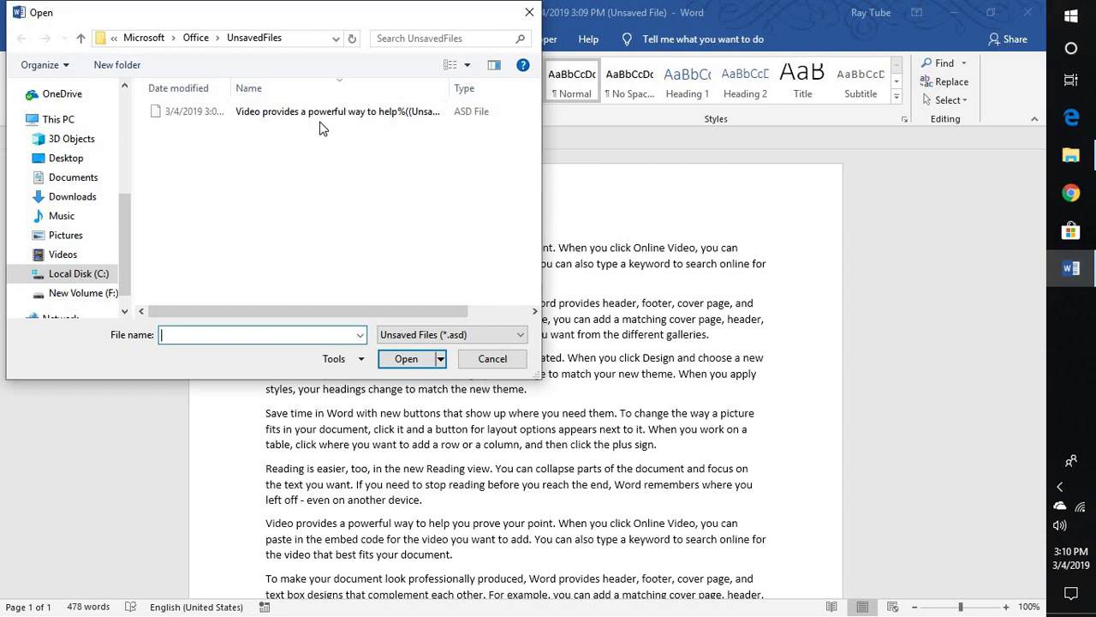
{"action": "double_click", "coordinate": [322, 120]}
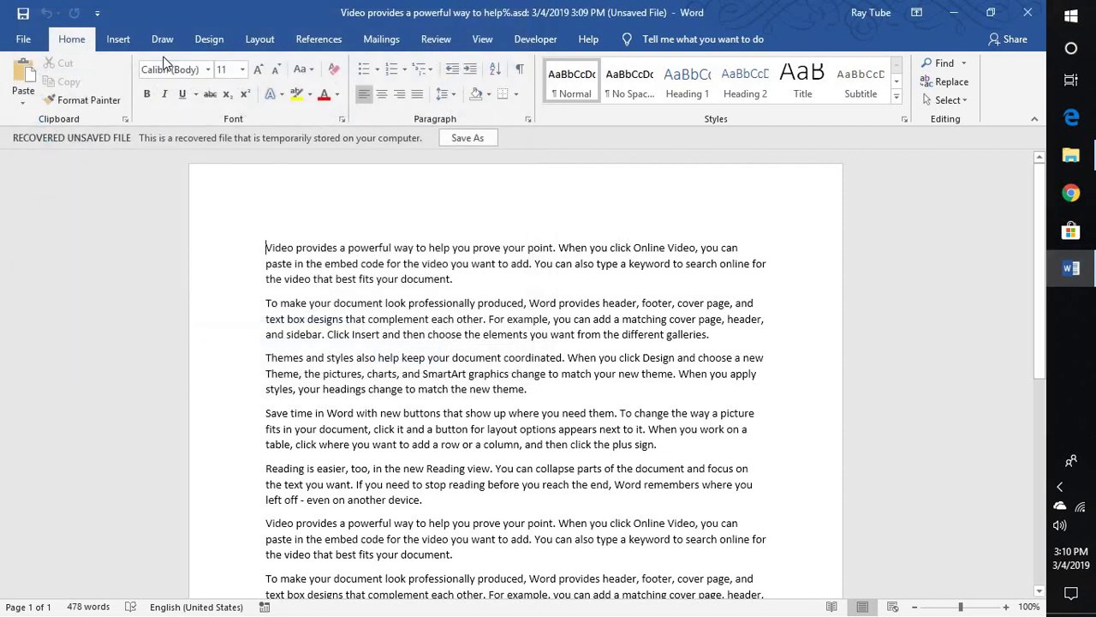
{"action": "left_click", "coordinate": [16, 39]}
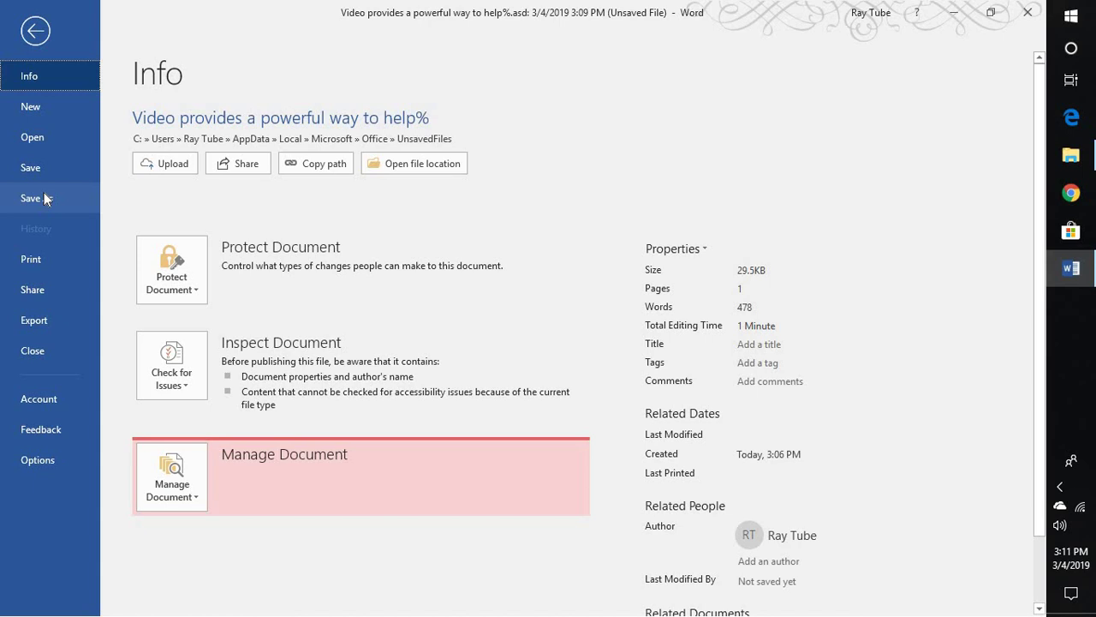
{"action": "left_click", "coordinate": [36, 460]}
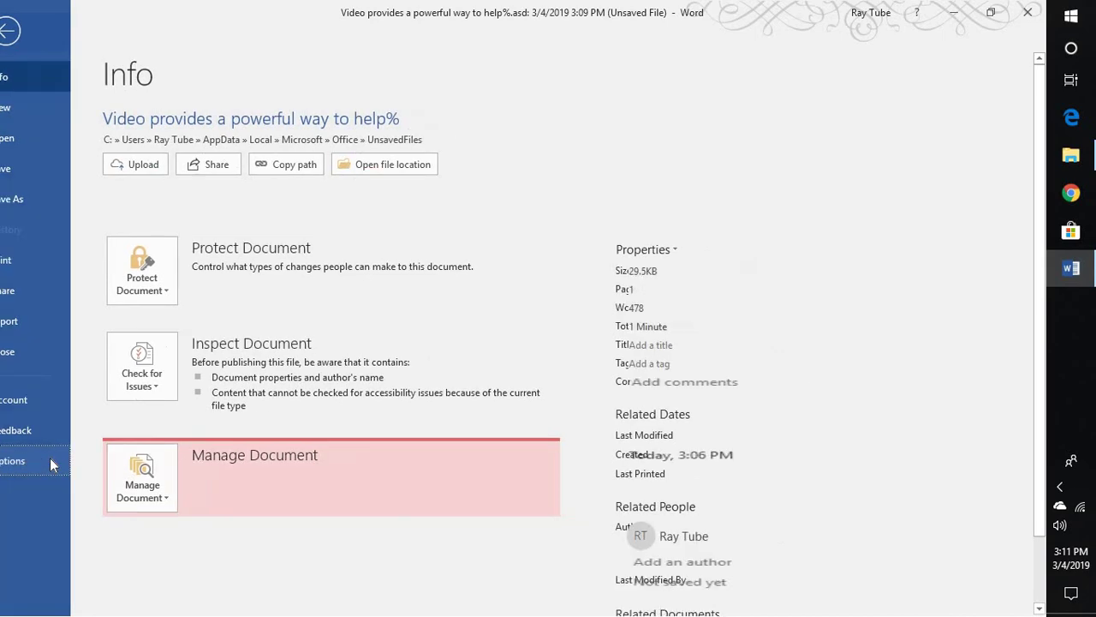
{"action": "key", "text": "Escape"}
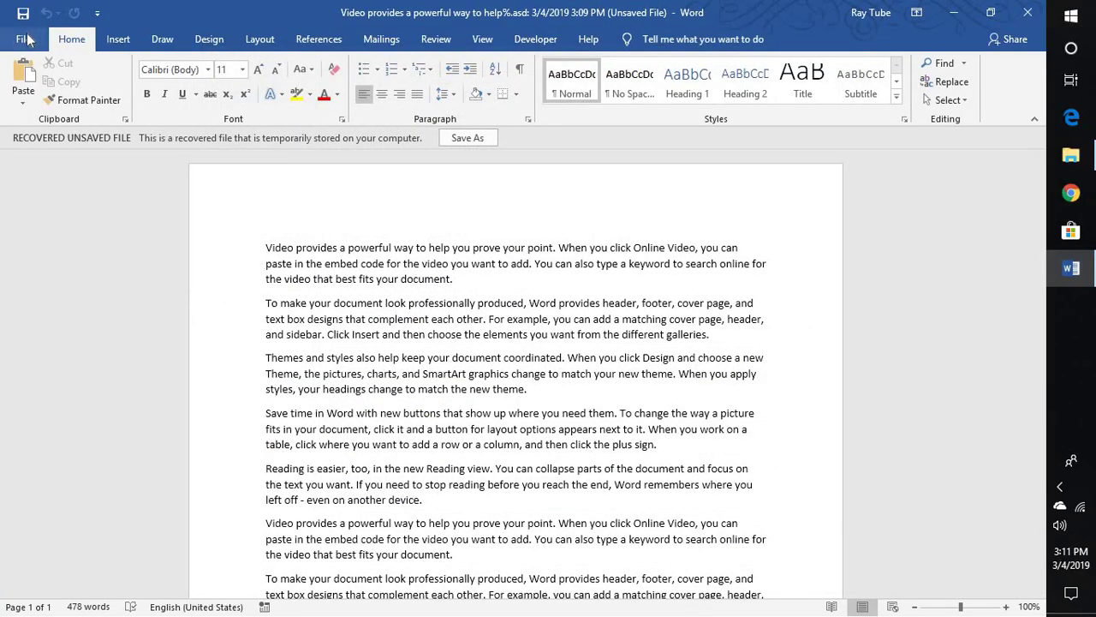
{"action": "left_click", "coordinate": [34, 40]}
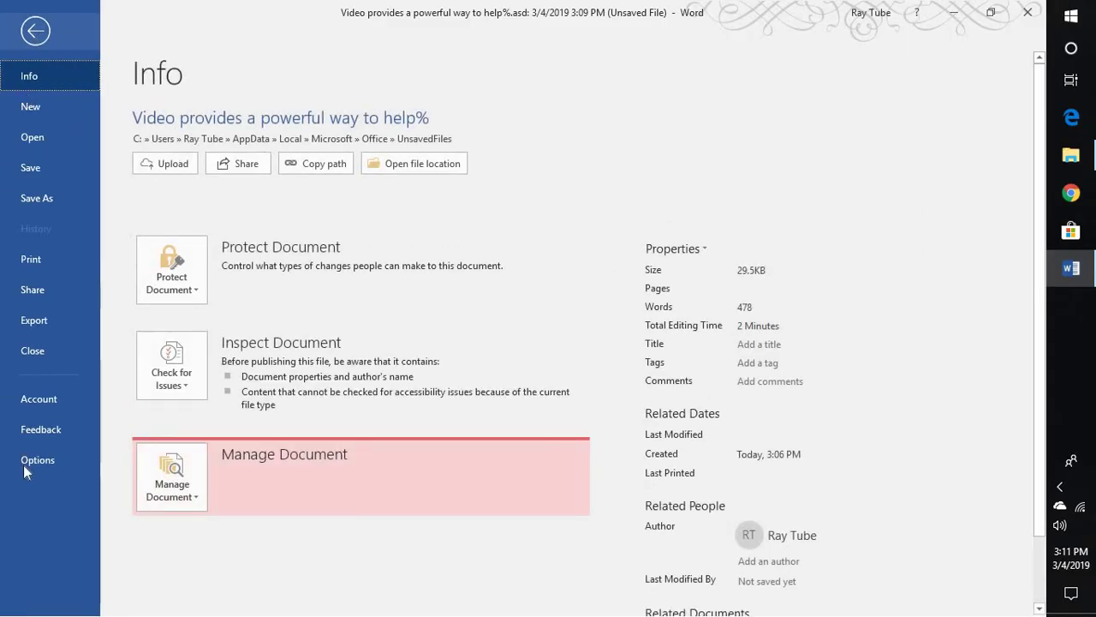
Show Word Options' Save settings (AutoRecover every 10 minutes), browsing and cancelling the AutoRecover location
{"action": "left_click", "coordinate": [28, 465]}
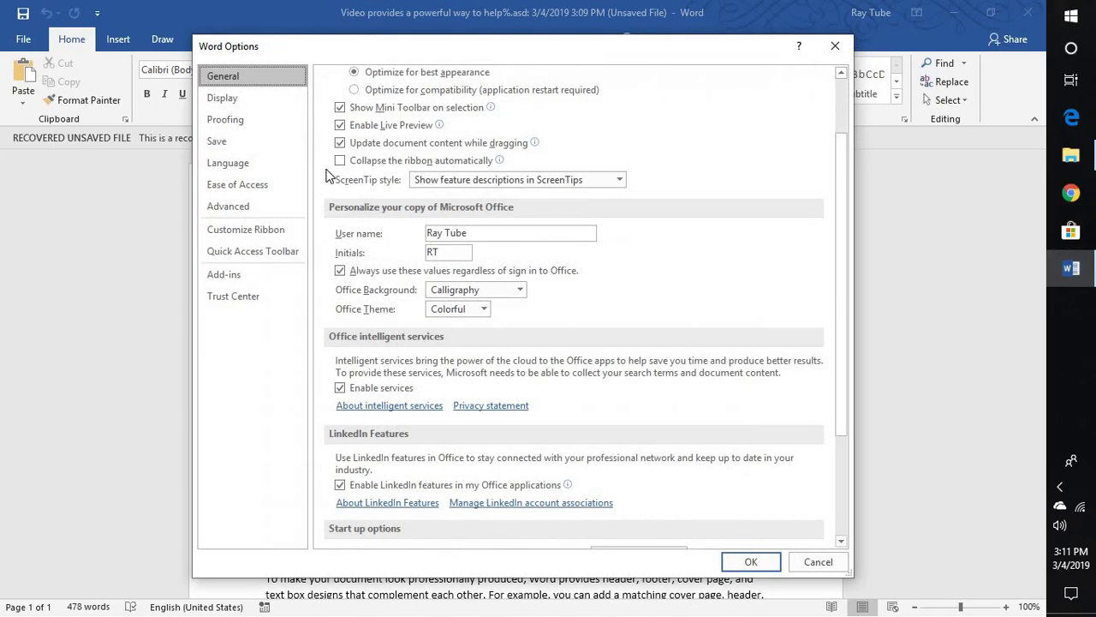
{"action": "left_click", "coordinate": [232, 143]}
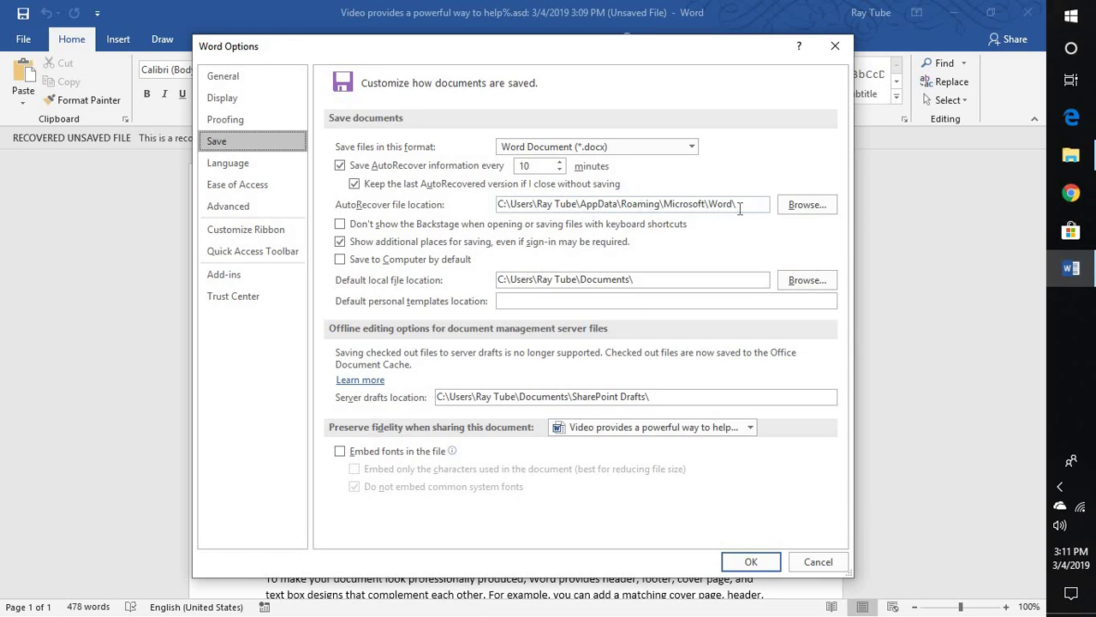
{"action": "left_click", "coordinate": [793, 211]}
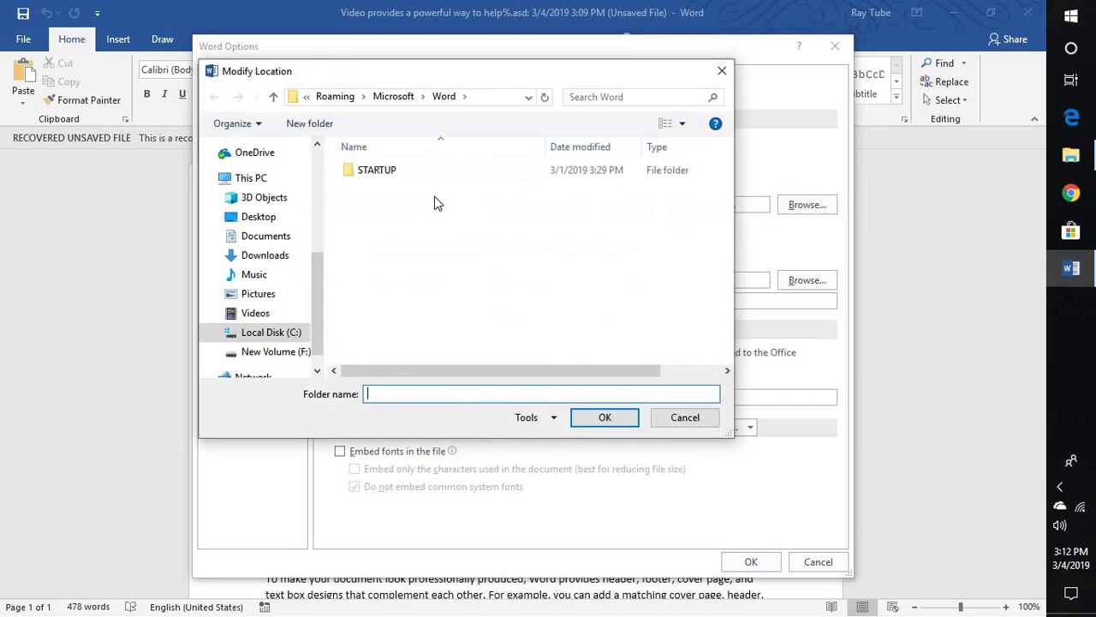
{"action": "left_click", "coordinate": [722, 72]}
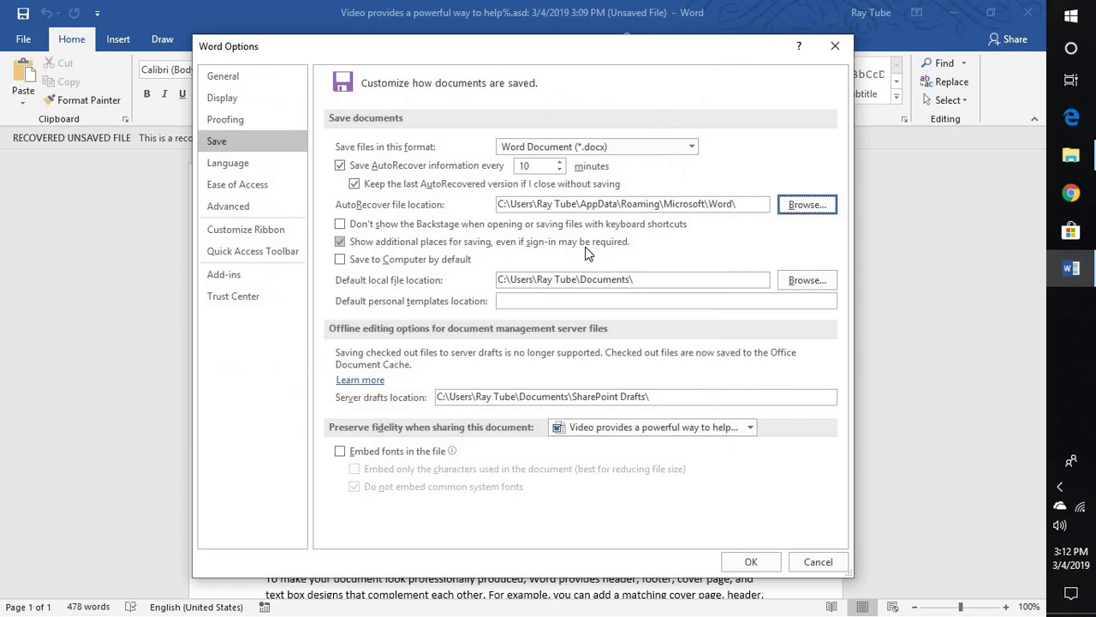